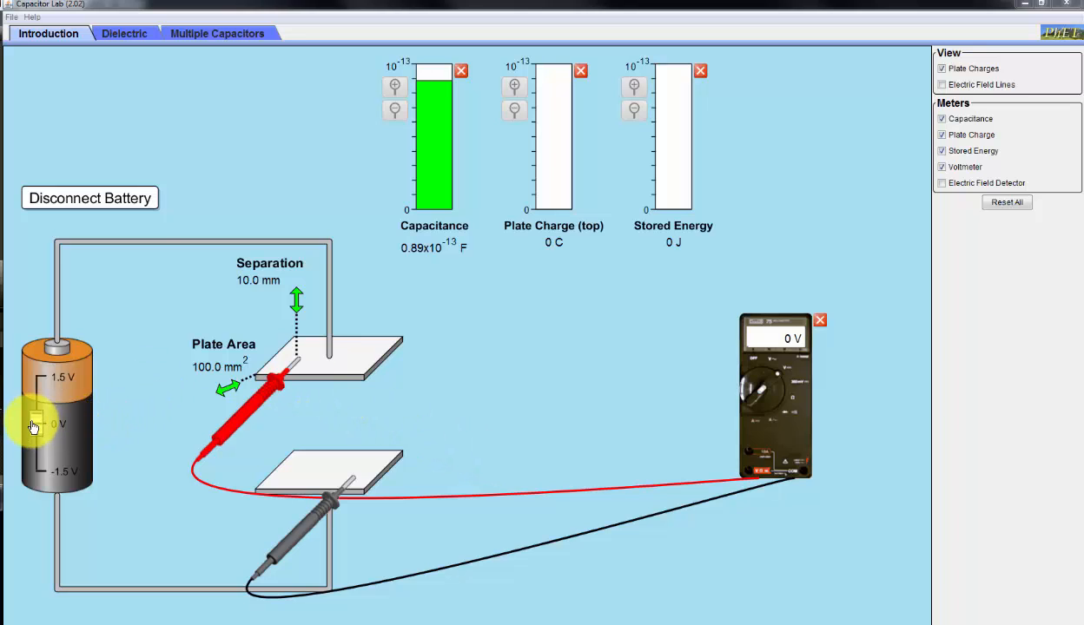
Raise the battery to 1.5 V and disconnect it so the plates keep their charge
{"action": "left_click_drag", "start_coordinate": [33, 426], "coordinate": [42, 372]}
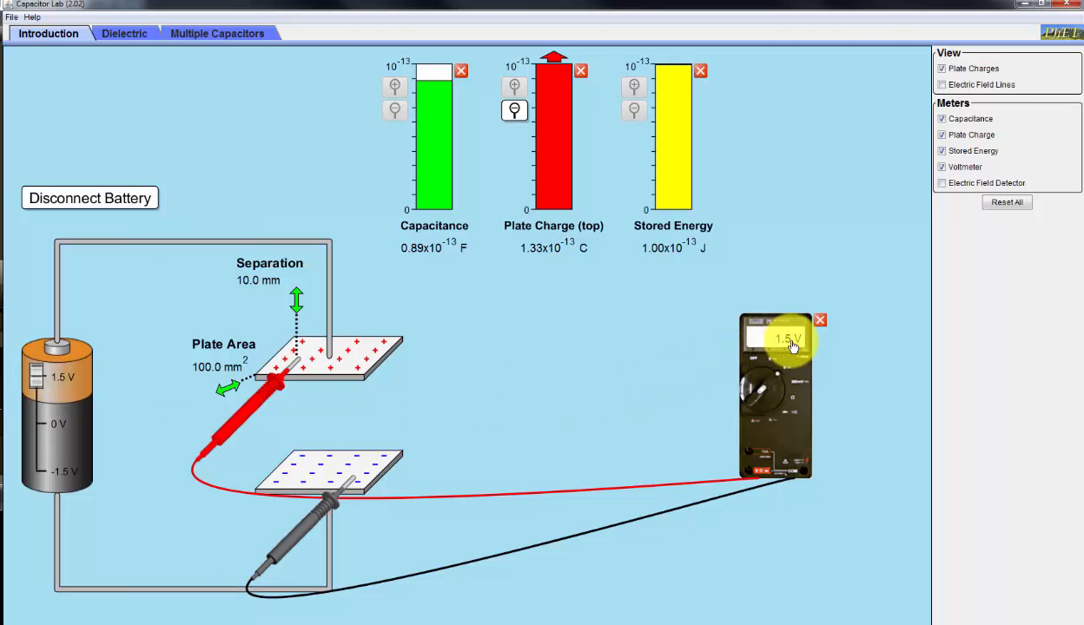
{"action": "left_click", "coordinate": [101, 201]}
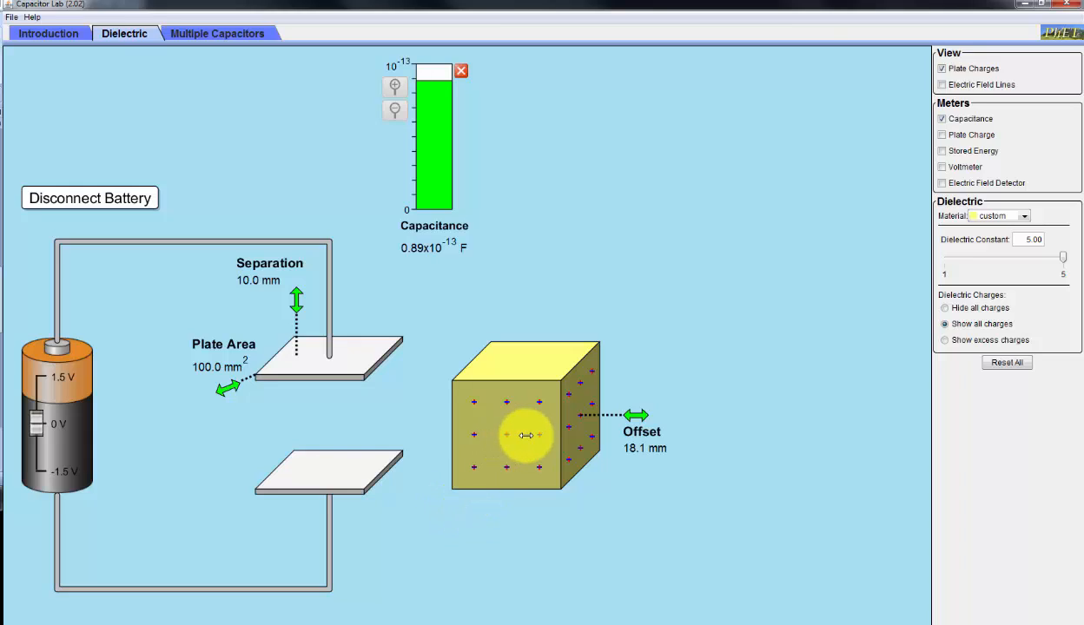
Slide the dielectric block between the plates to a 0.2 mm offset, raising capacitance to 4.36×10⁻¹³ F
{"action": "mouse_move", "coordinate": [525, 435]}
{"action": "left_mouse_down"}
{"action": "mouse_move", "coordinate": [299, 431]}
{"action": "mouse_move", "coordinate": [526, 433]}
{"action": "left_mouse_up"}
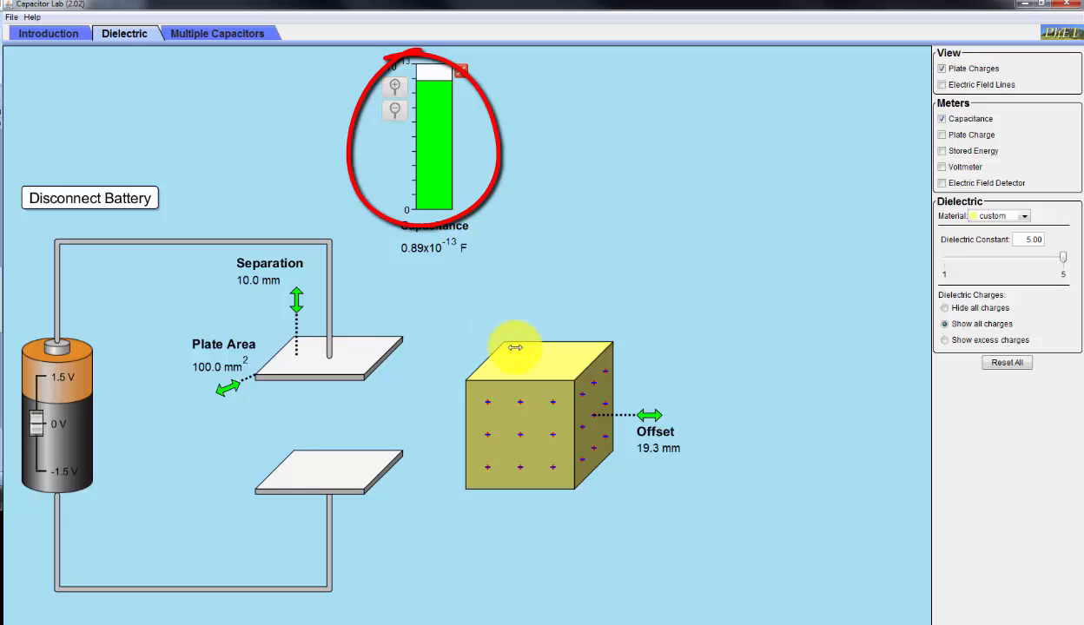
{"action": "left_click_drag", "start_coordinate": [550, 427], "coordinate": [346, 431]}
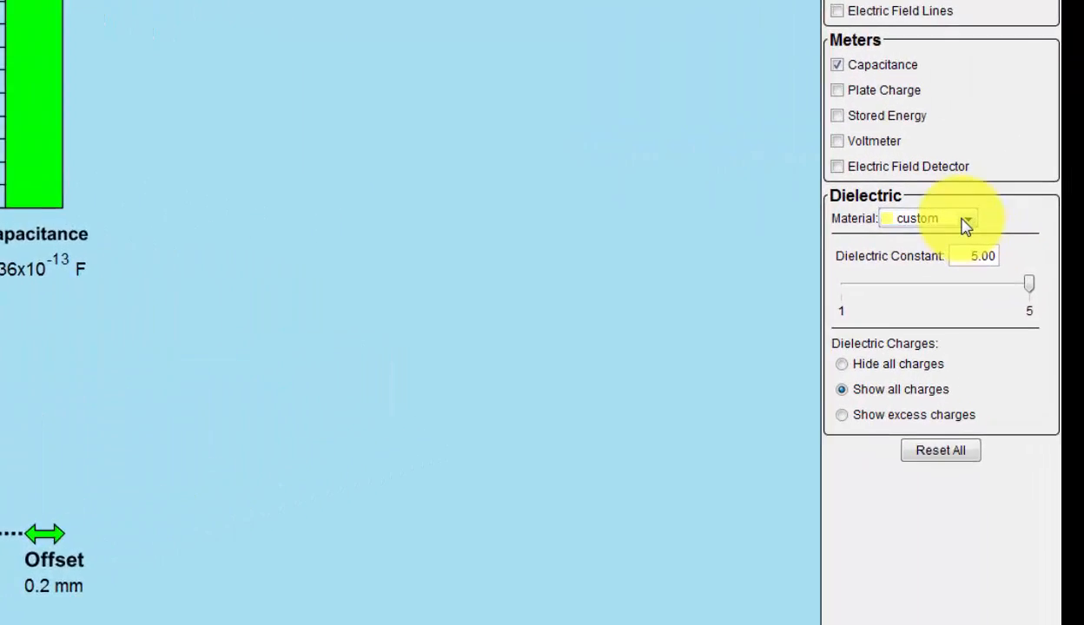
Choose Teflon as the dielectric material from the Material list
{"action": "left_click", "coordinate": [1024, 217]}
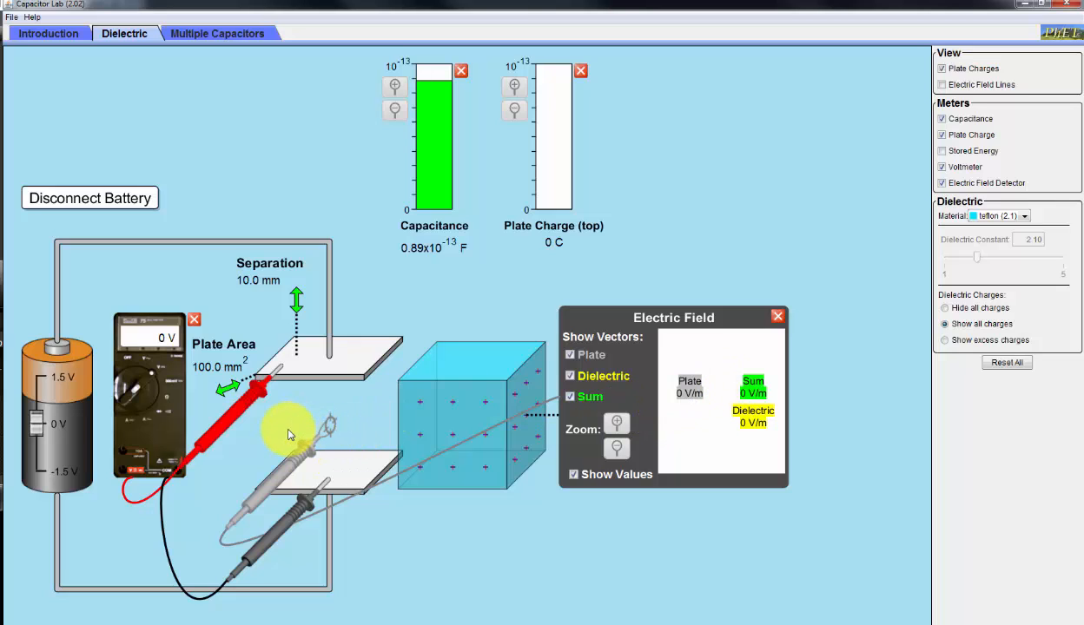
Raise the battery to about 0.28 V and slide the Teflon block fully in to 0.0 mm offset
{"action": "left_click_drag", "start_coordinate": [323, 432], "coordinate": [334, 424]}
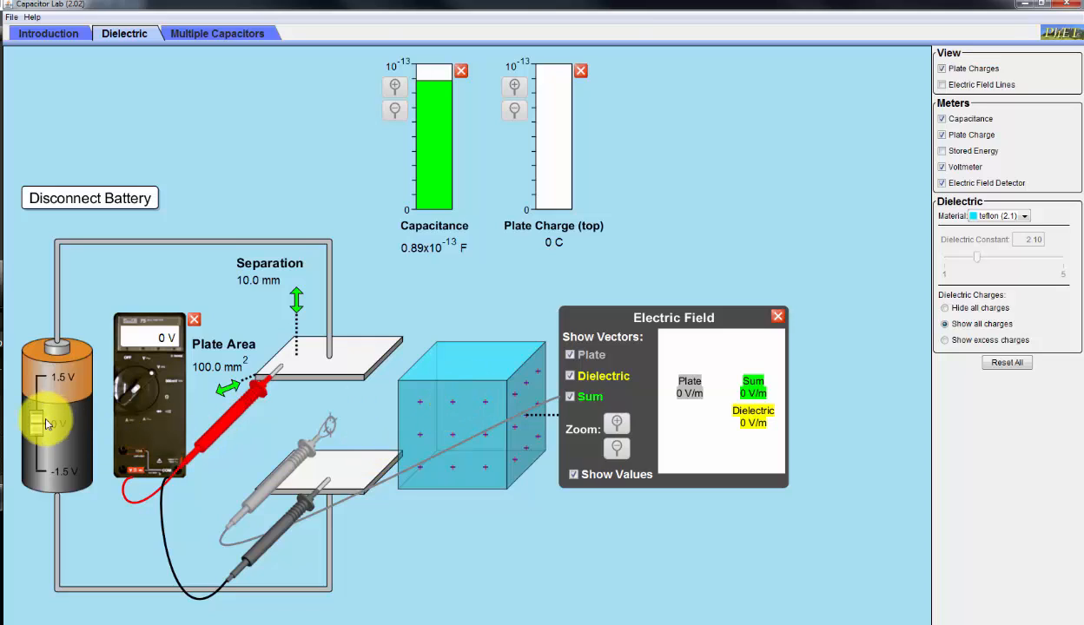
{"action": "left_click_drag", "start_coordinate": [37, 426], "coordinate": [37, 416]}
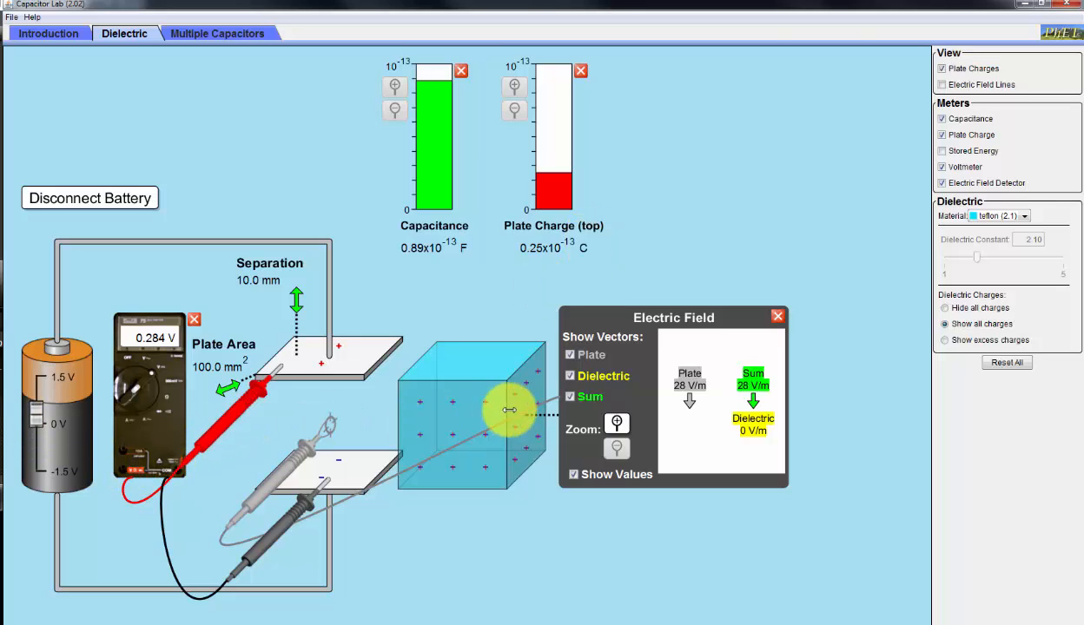
{"action": "left_click_drag", "start_coordinate": [498, 419], "coordinate": [347, 415]}
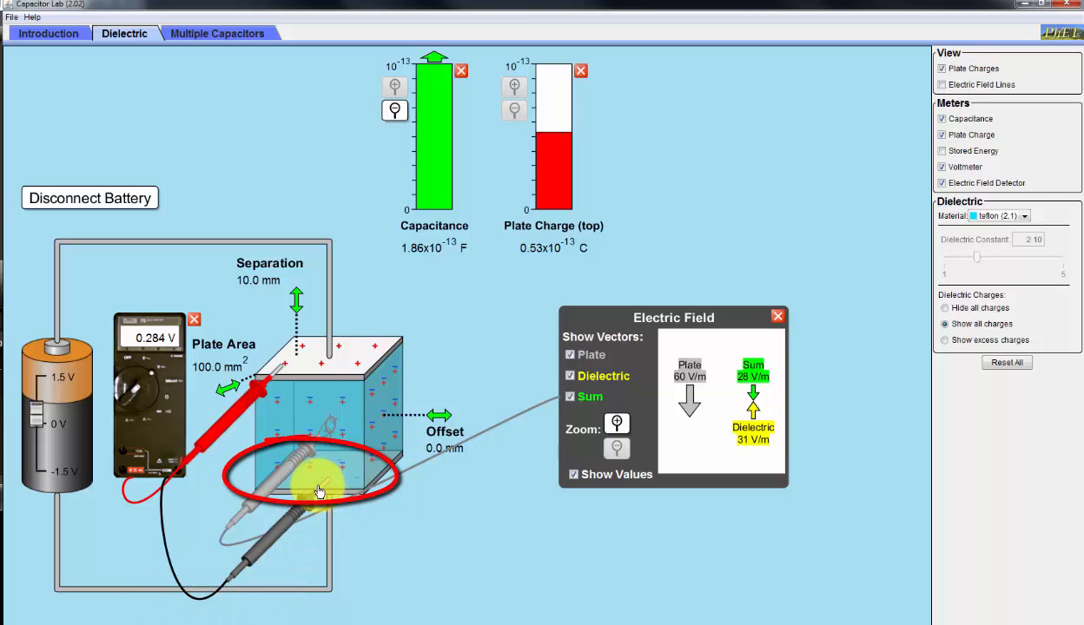
{"action": "left_click_drag", "start_coordinate": [318, 493], "coordinate": [382, 467]}
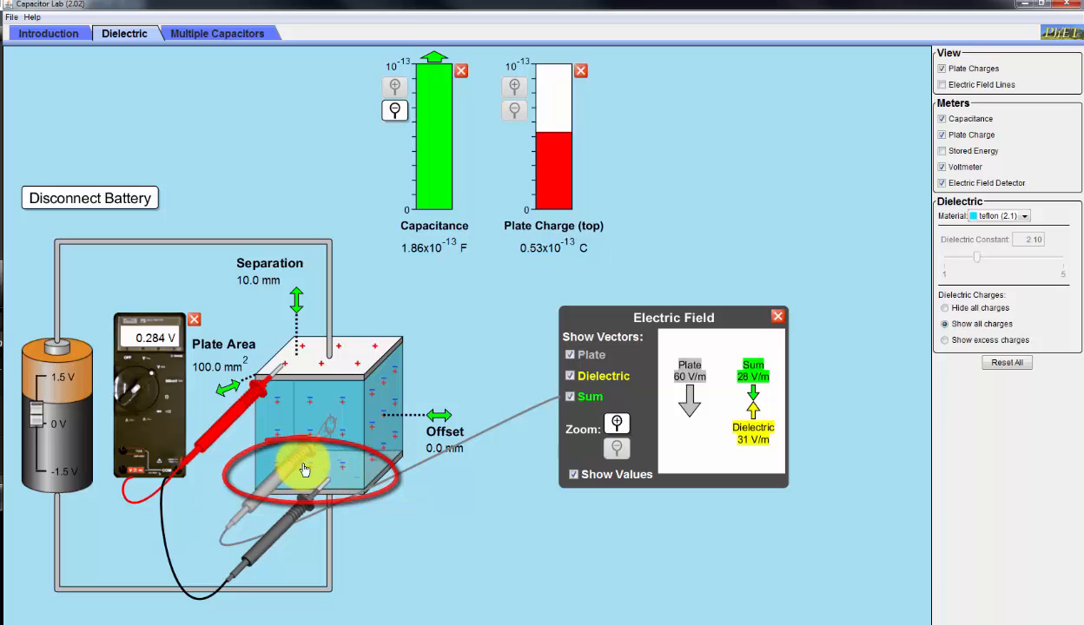
{"action": "left_click_drag", "start_coordinate": [312, 482], "coordinate": [345, 470]}
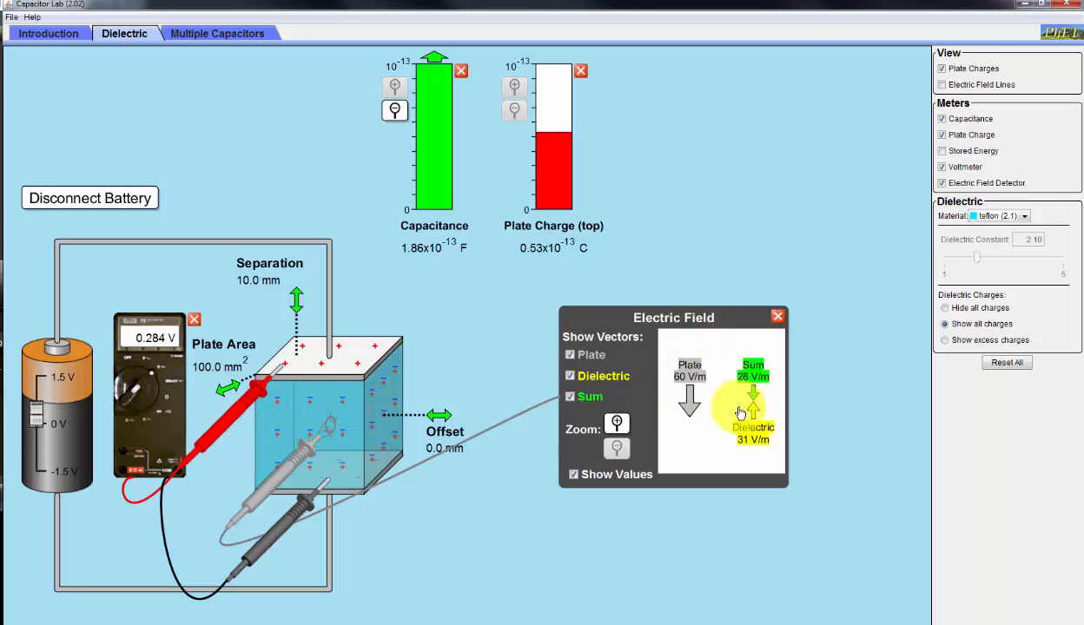
{"action": "left_click_drag", "start_coordinate": [305, 408], "coordinate": [459, 423]}
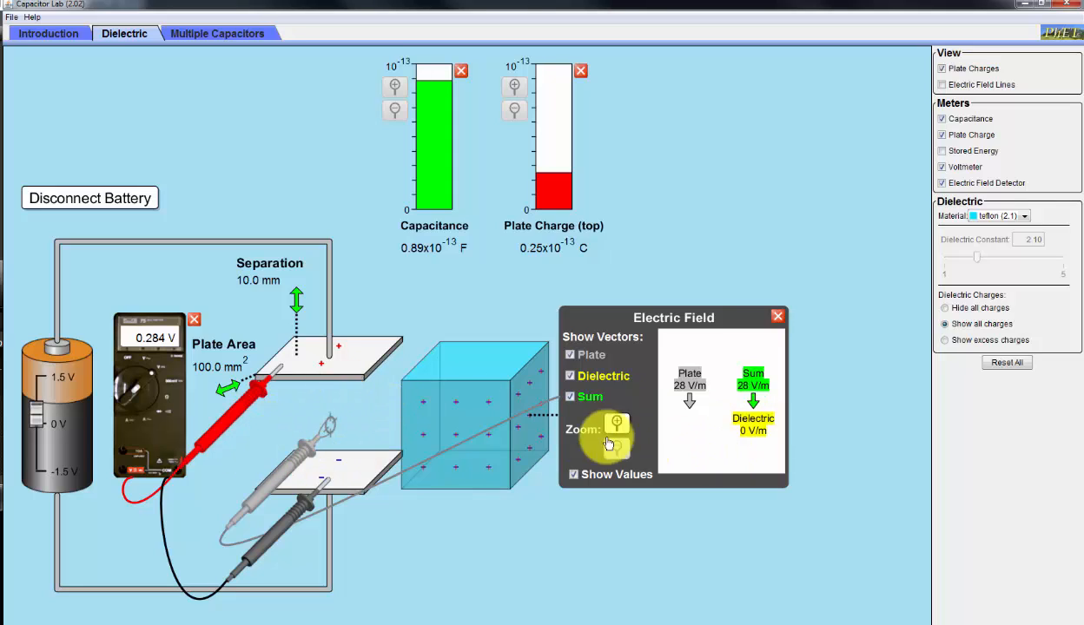
{"action": "left_click_drag", "start_coordinate": [488, 425], "coordinate": [347, 418]}
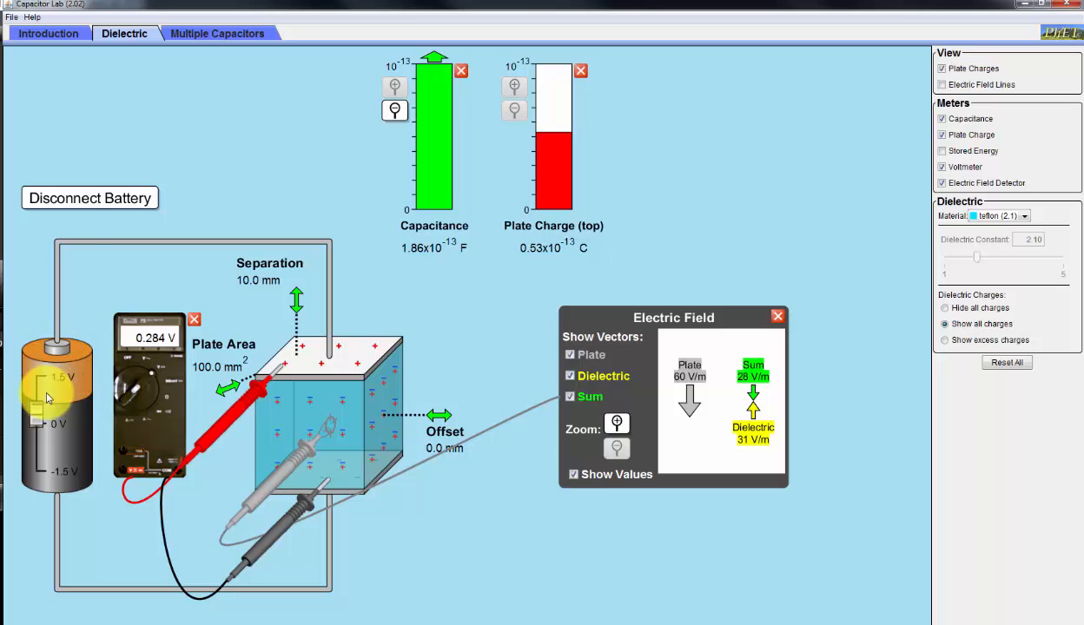
Disconnect the battery, pull the Teflon partly out (0.597 V) and slide it back in (0.284 V)
{"action": "left_click", "coordinate": [64, 205]}
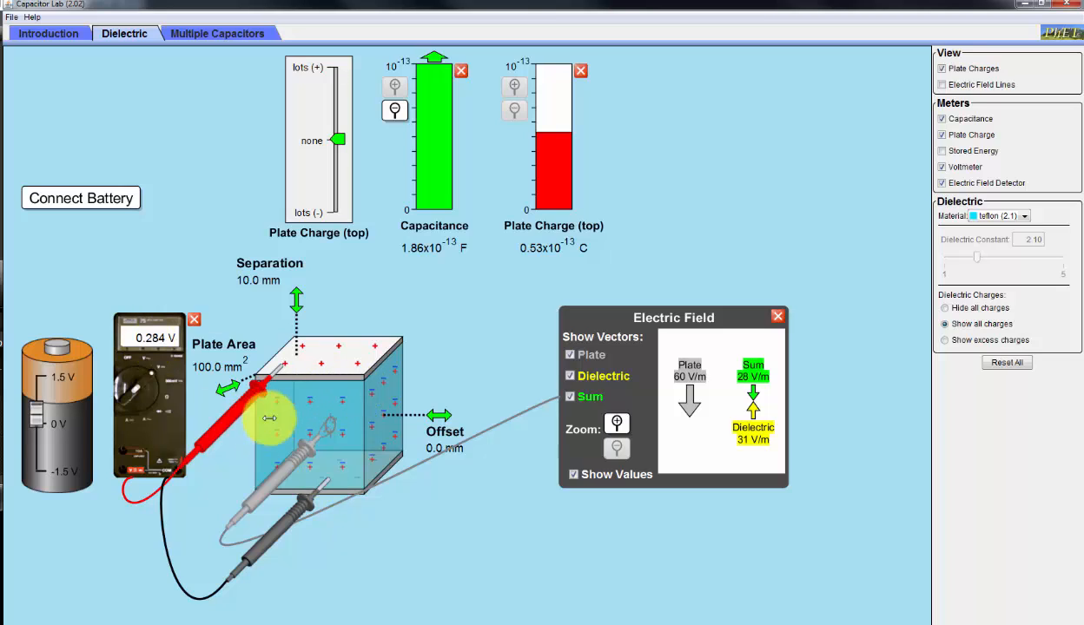
{"action": "mouse_move", "coordinate": [329, 454]}
{"action": "left_mouse_down"}
{"action": "mouse_move", "coordinate": [310, 407]}
{"action": "mouse_move", "coordinate": [438, 409]}
{"action": "left_mouse_up"}
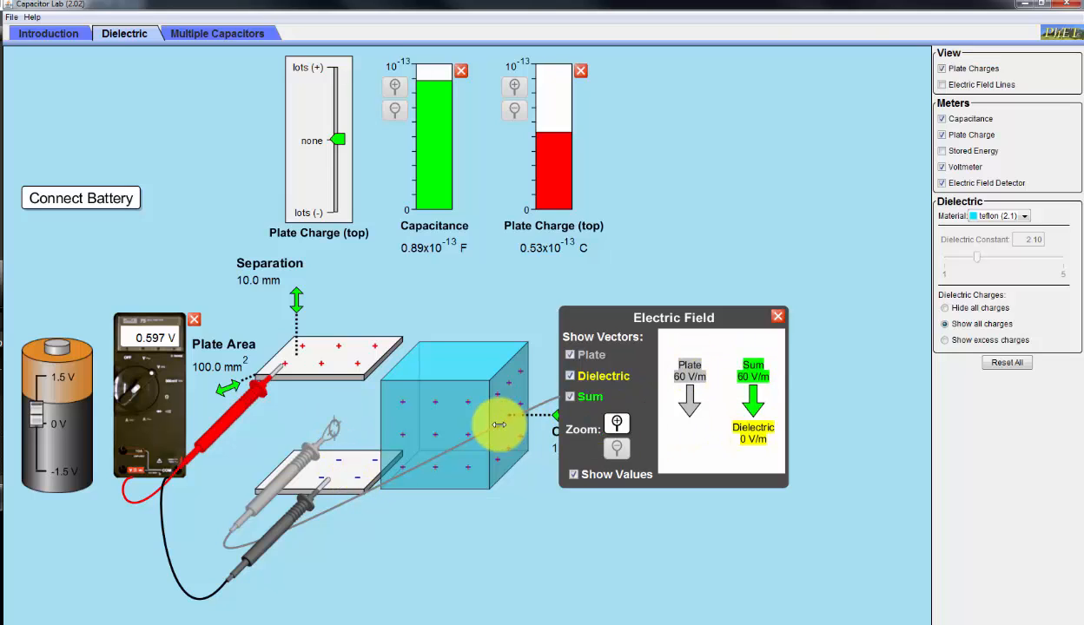
{"action": "left_click_drag", "start_coordinate": [490, 418], "coordinate": [338, 419]}
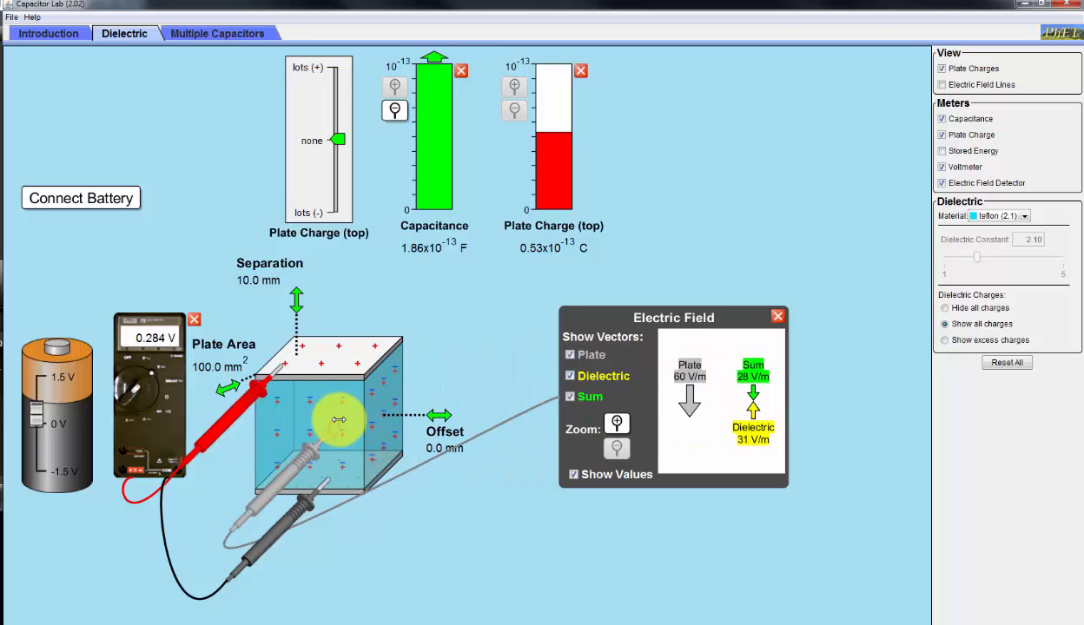